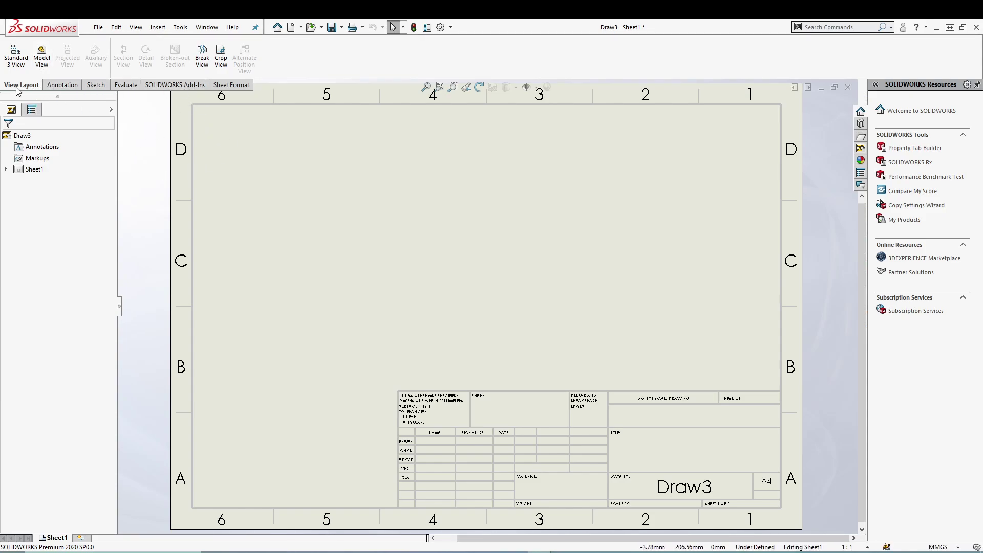
Step: Start the Model View command to add a hangboard view to the empty A4 sheet
left_click(42, 59)
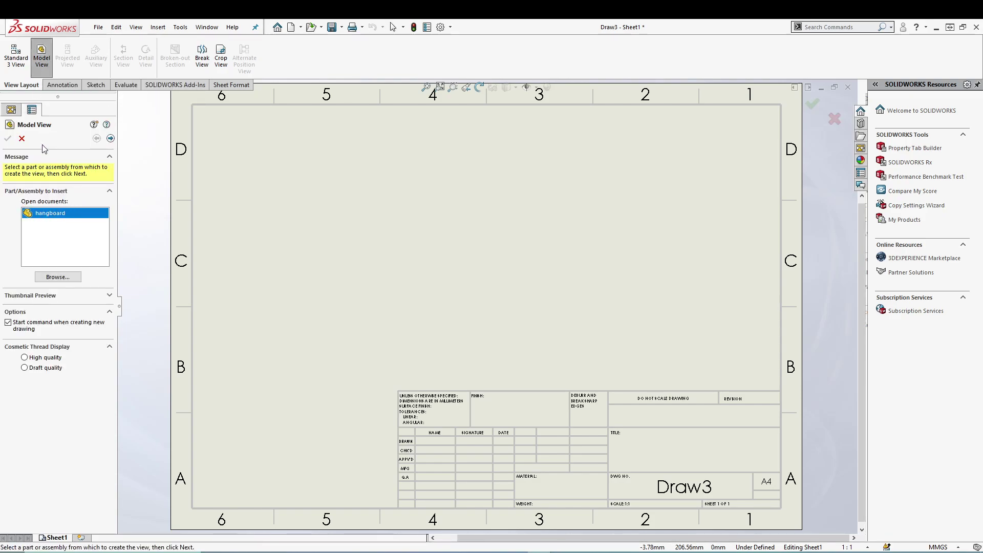
Step: Pick the hangboard part in its Default configuration, then check the Mirror and Import options
double_click(58, 213)
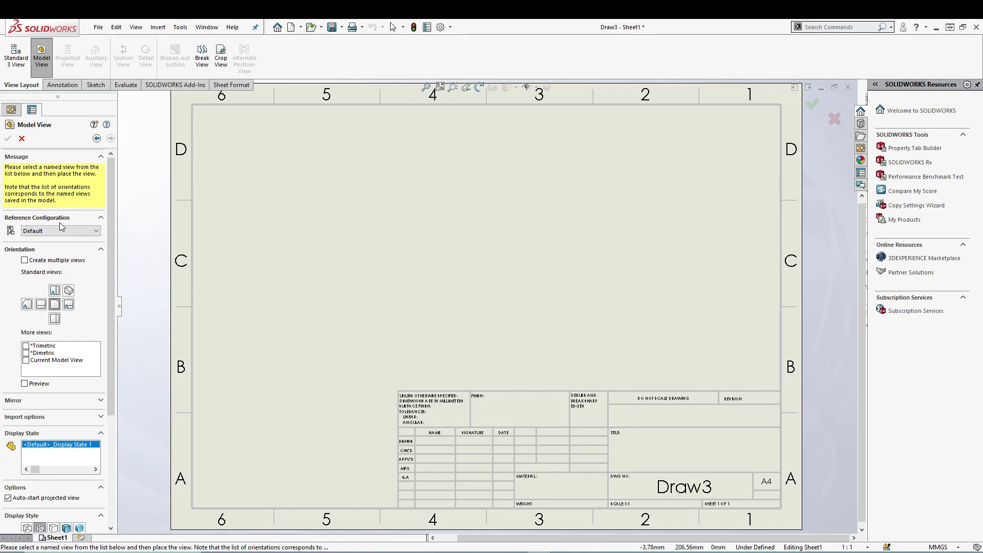
left_click(98, 232)
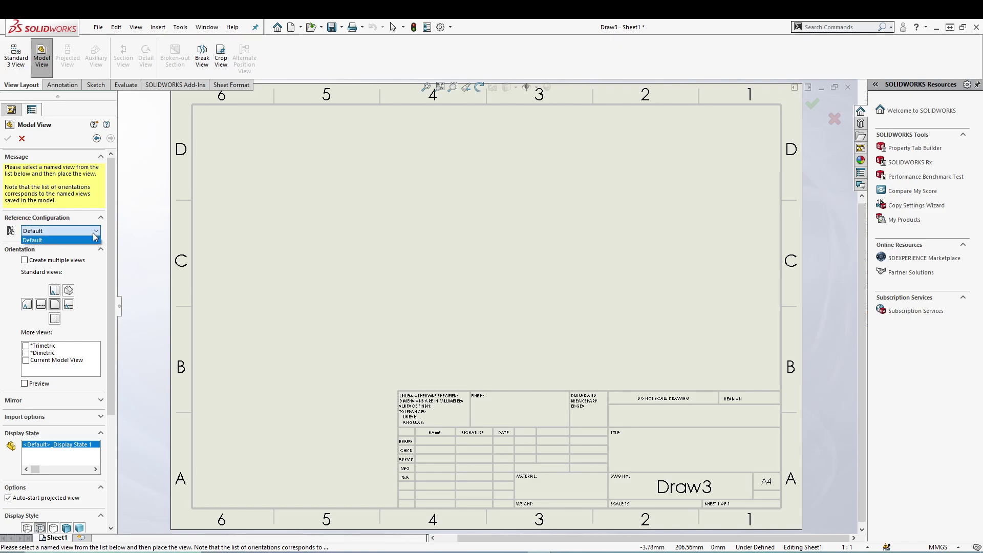
left_click(96, 238)
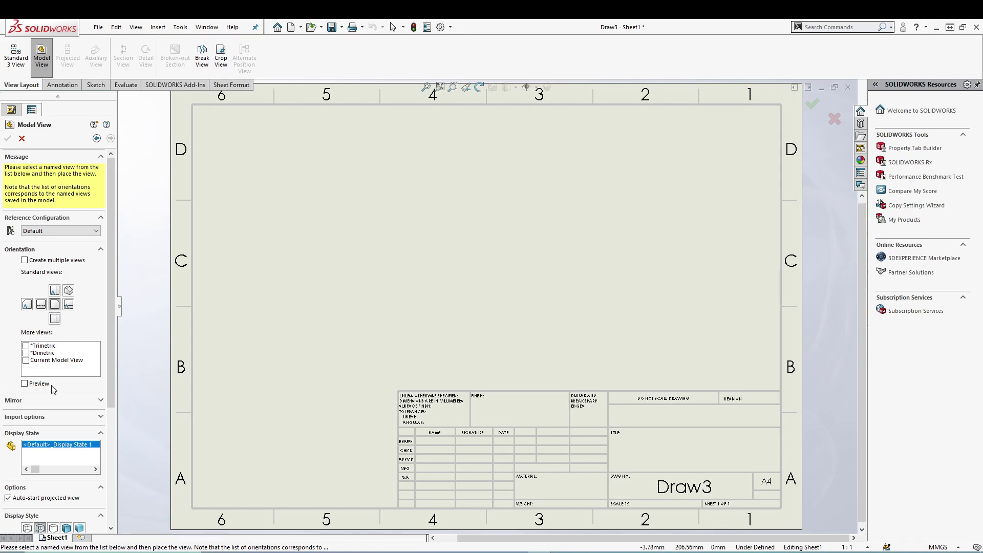
left_click(100, 400)
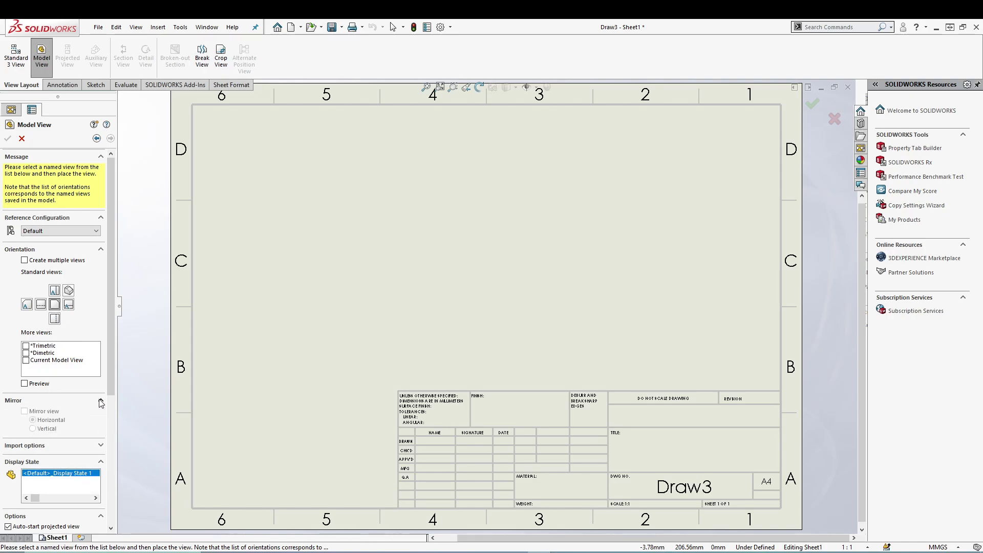
left_click(100, 401)
left_click(101, 416)
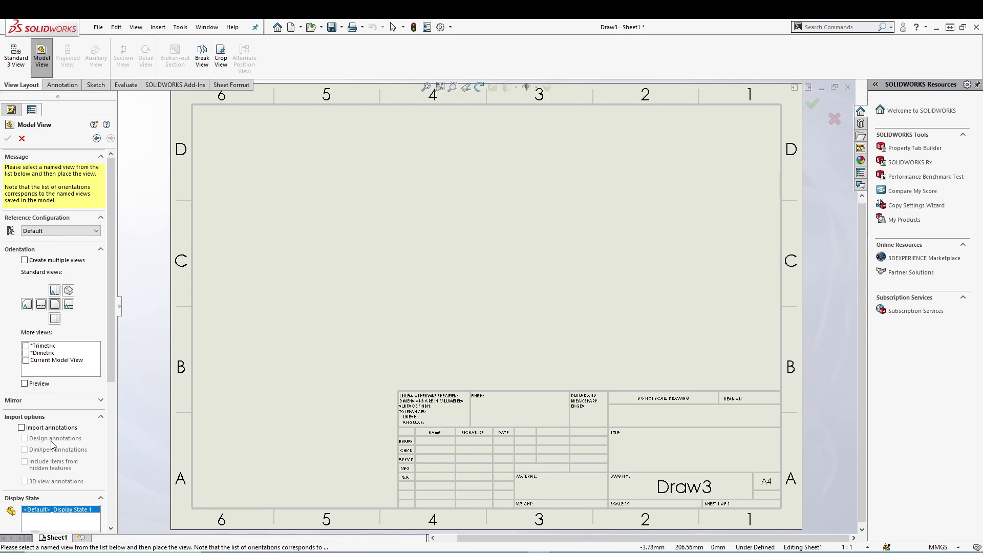
scroll(52, 444, "down", 5)
scroll(52, 445, "down", 1)
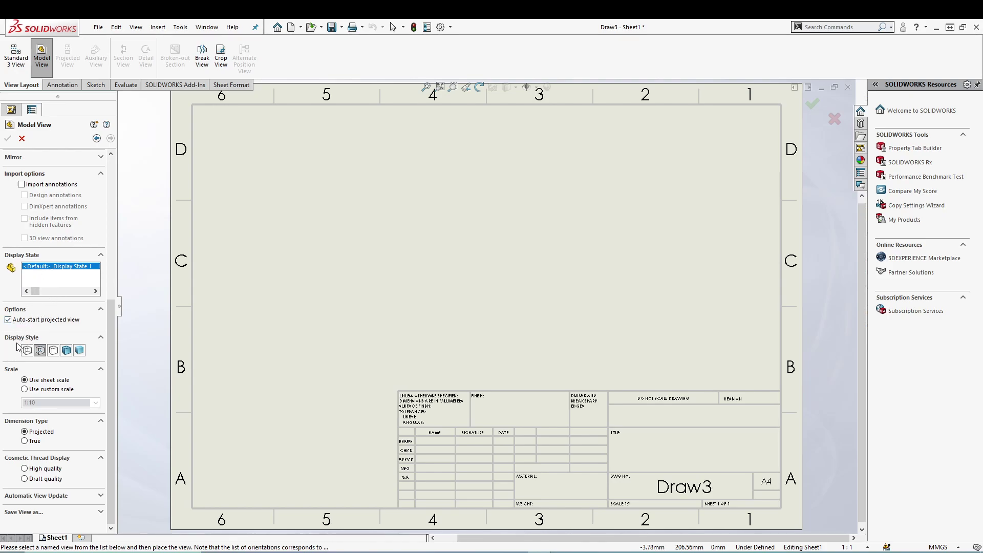
Step: Use Hidden Lines Removed display at sheet scale, then check the view update and save options
left_click(66, 350)
left_click(53, 351)
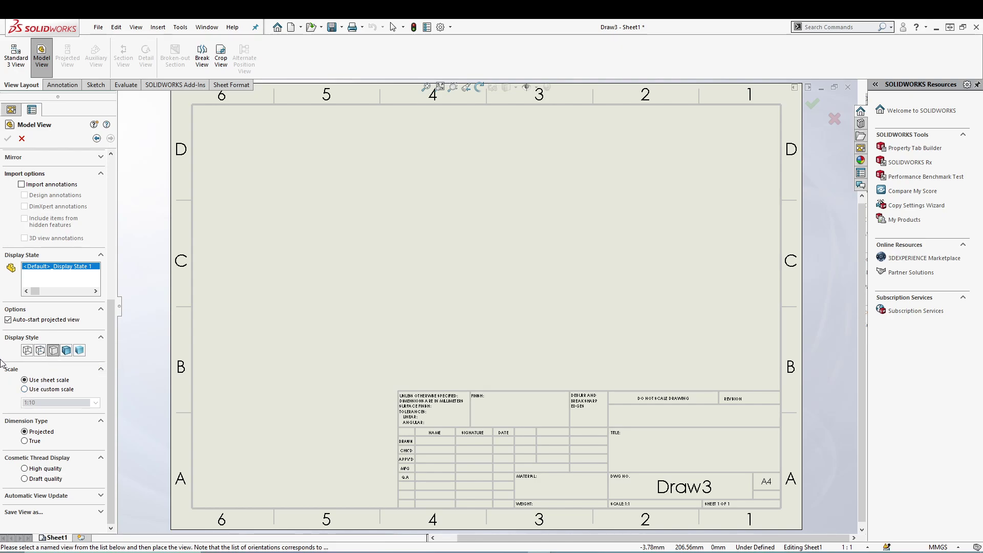
left_click(48, 390)
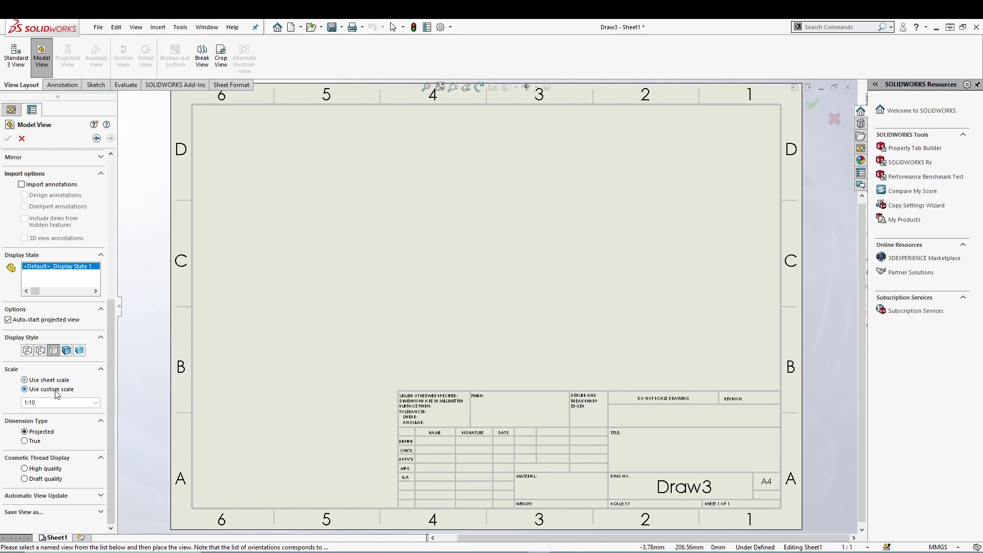
left_click(36, 381)
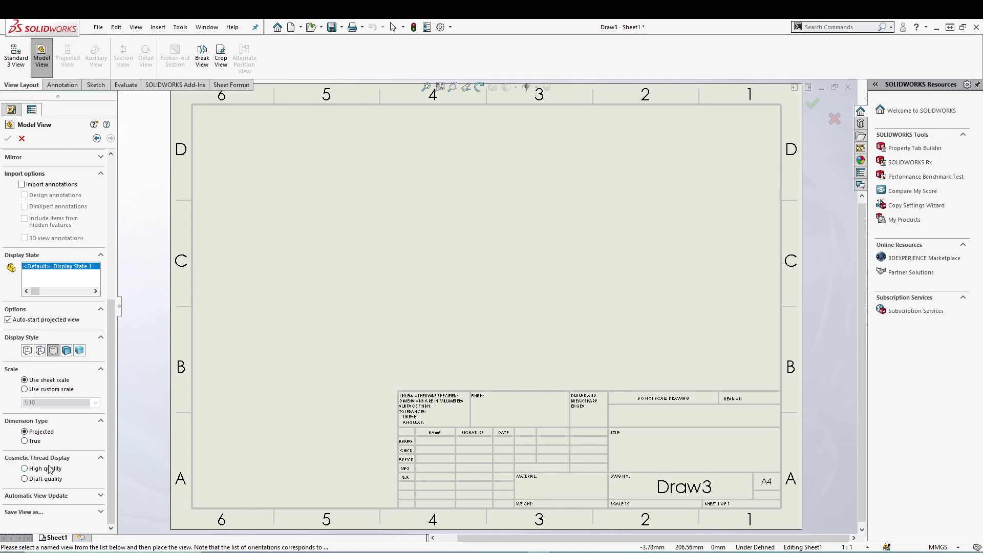
left_click(96, 497)
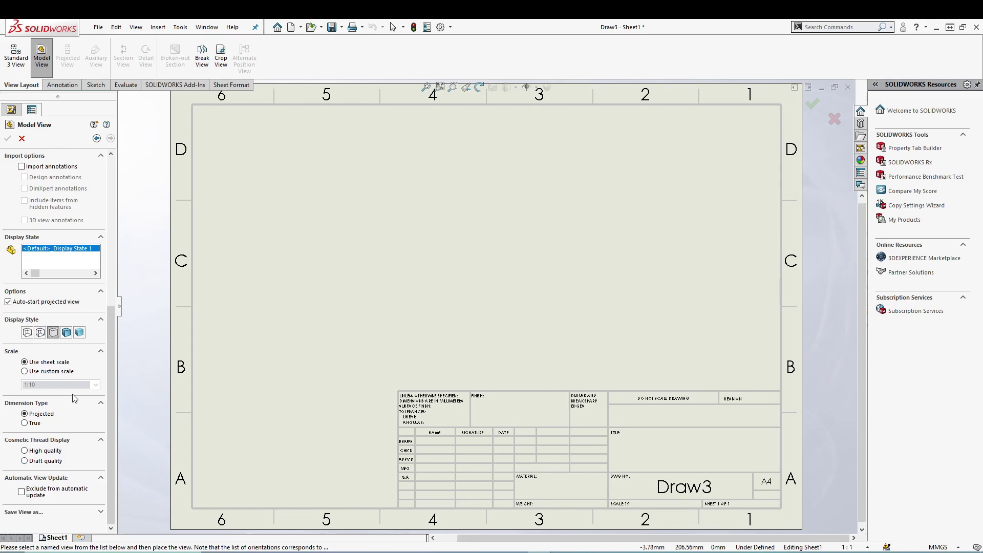
left_click(99, 513)
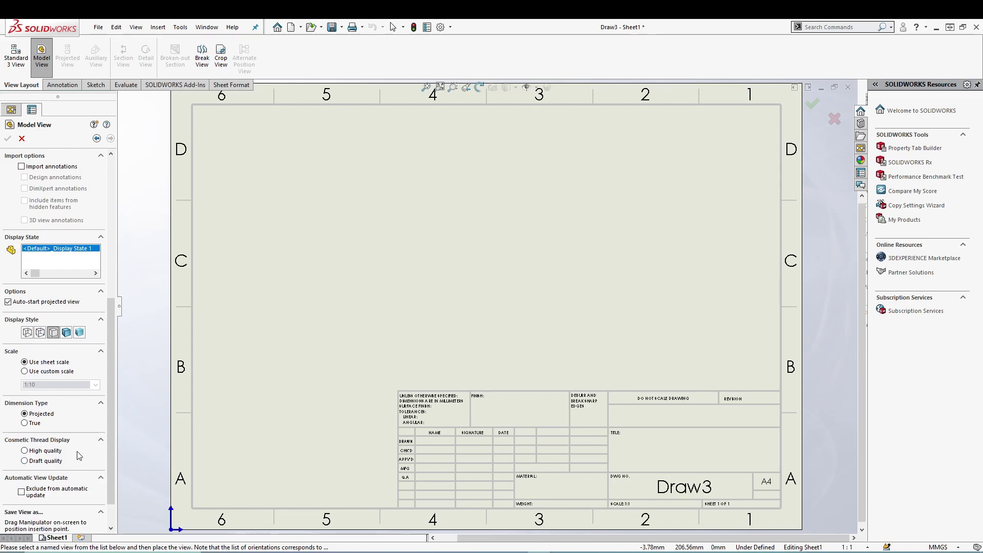
scroll(76, 452, "up", 5)
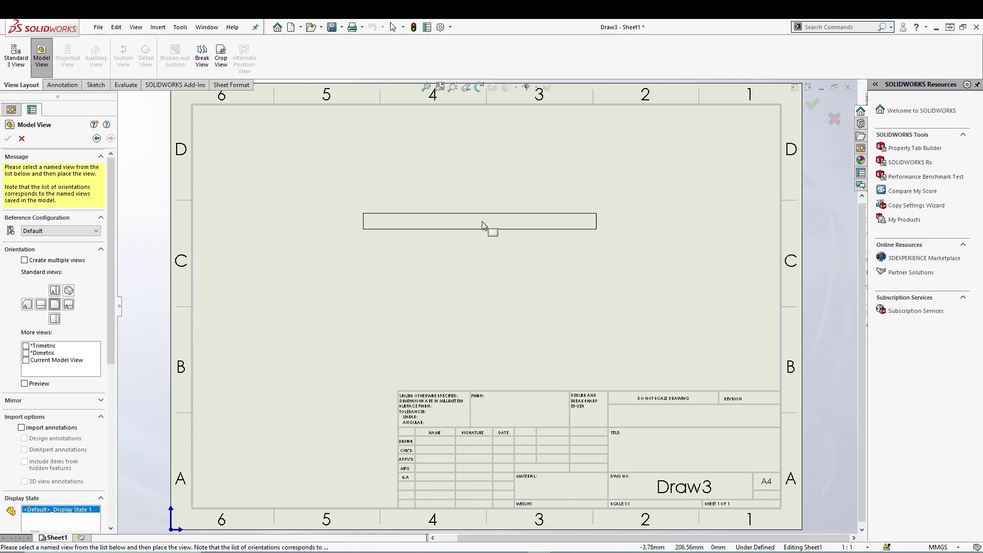
Step: Place the main view upper-centre, plus left, right, top, bottom and lower-right isometric views
left_click(487, 215)
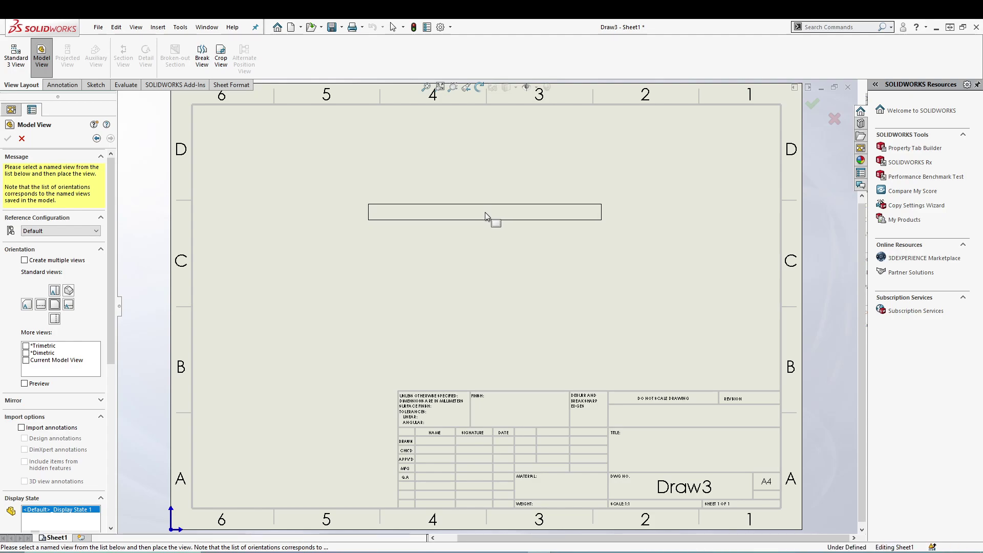
left_click(334, 213)
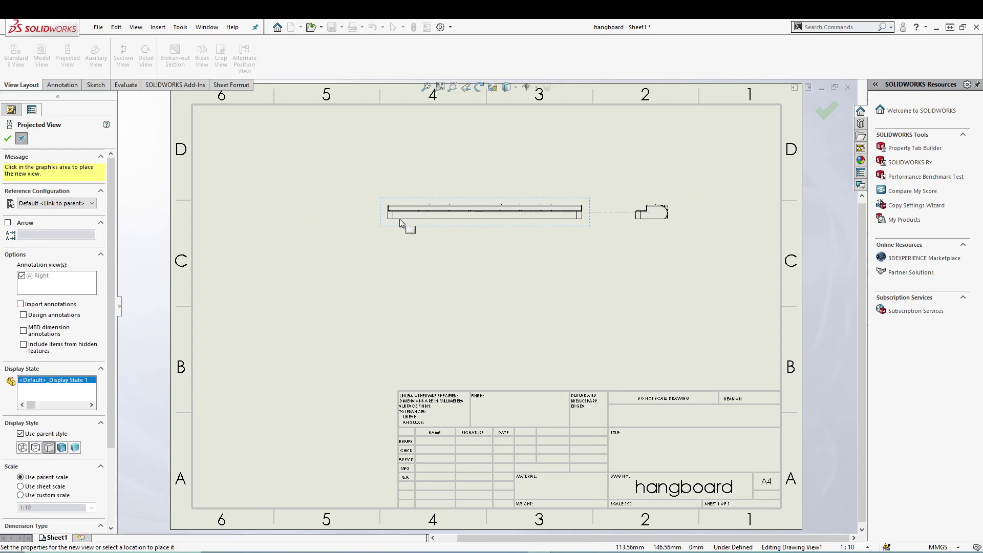
left_click(317, 224)
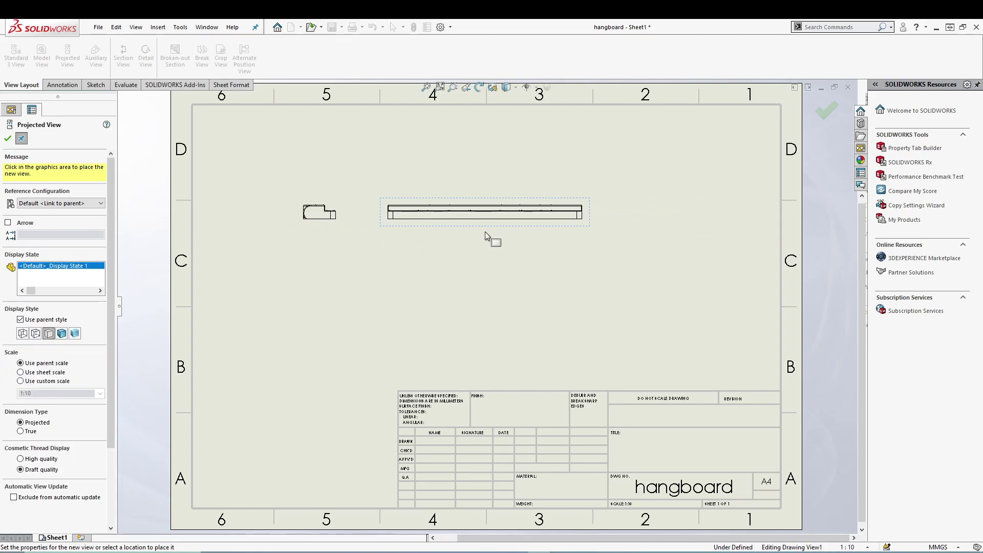
left_click(660, 213)
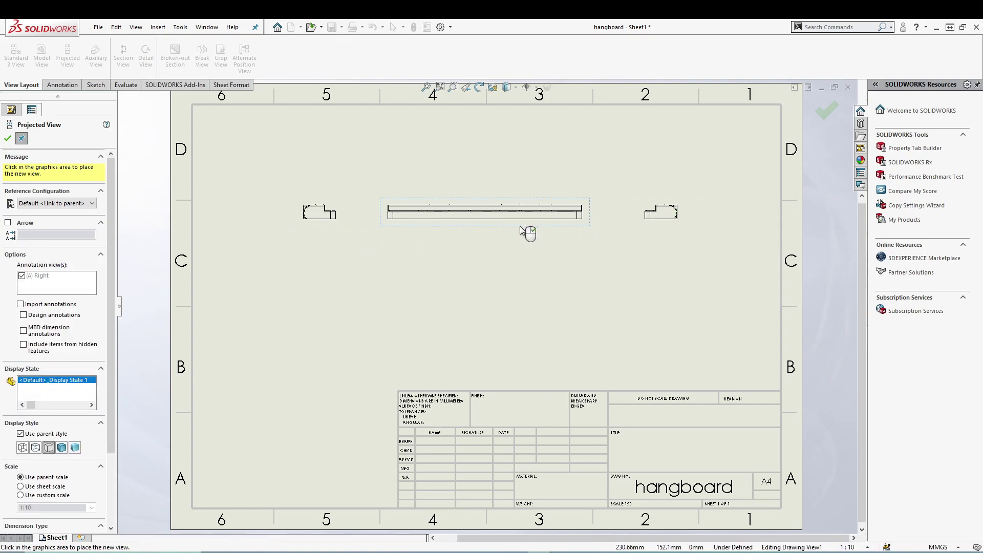
left_click(473, 151)
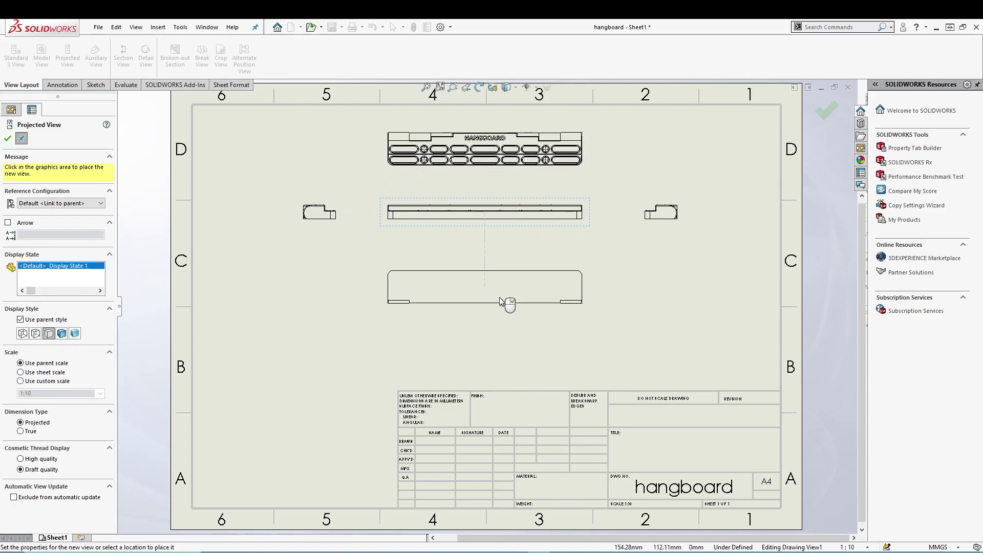
left_click(503, 303)
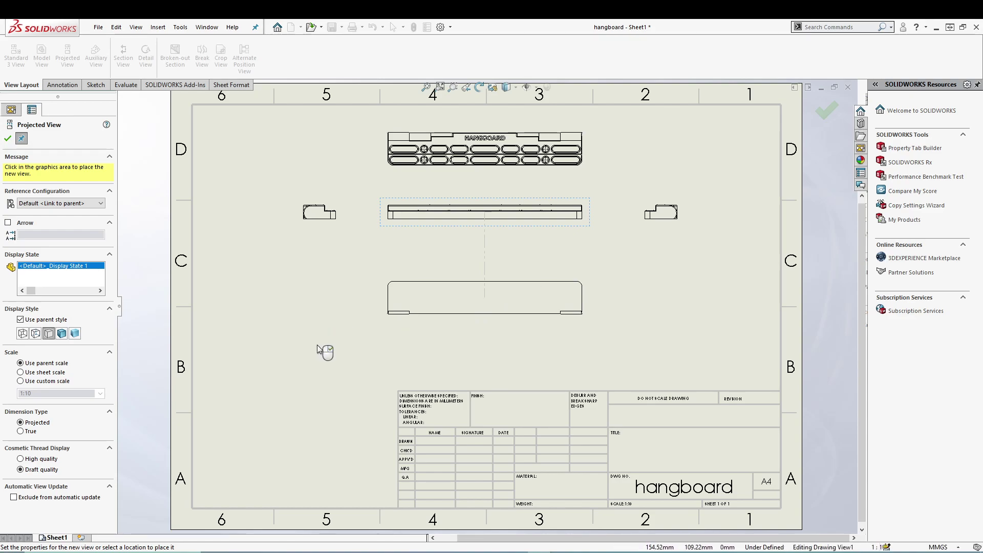
left_click(687, 273)
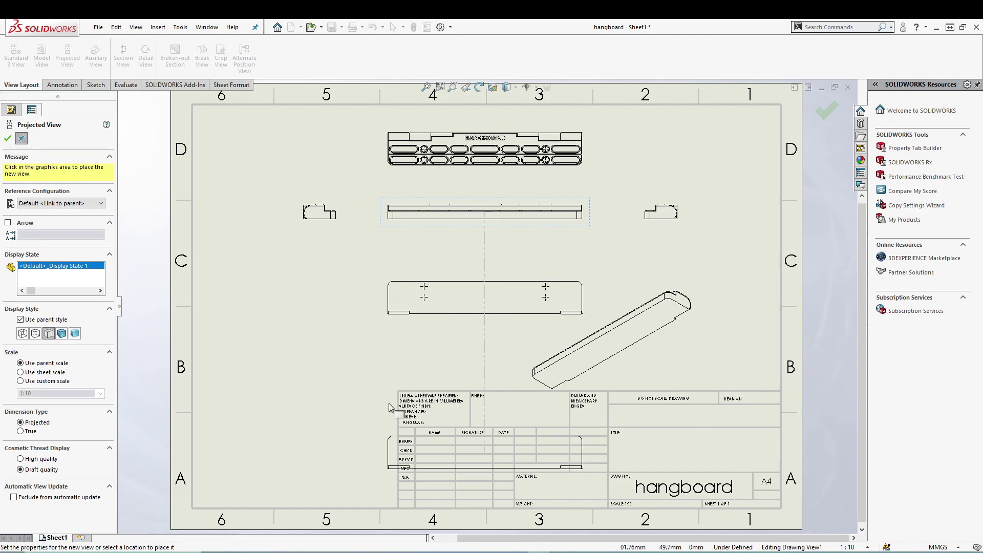
Step: Move the isometric view up and right and make it Shaded With Edges
left_click(8, 139)
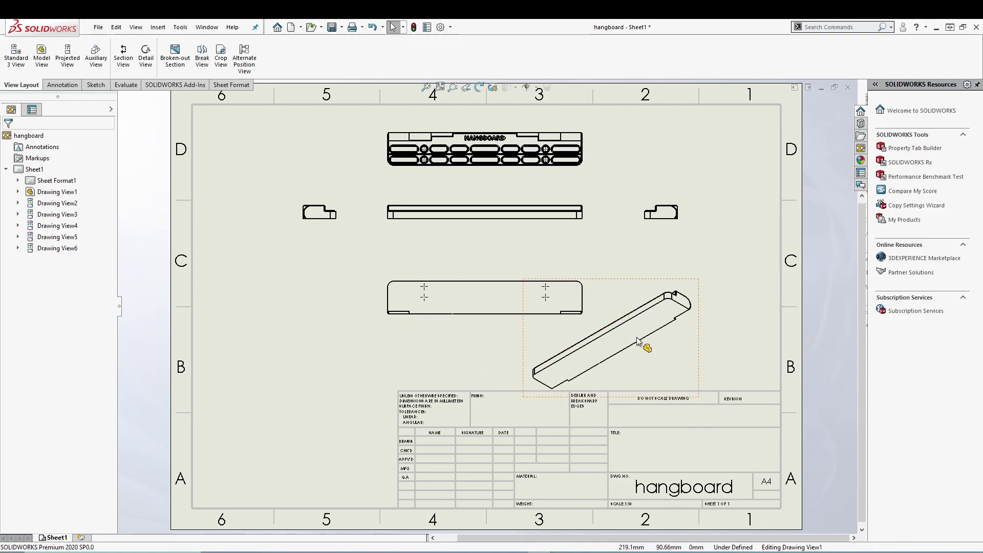
left_click(661, 334)
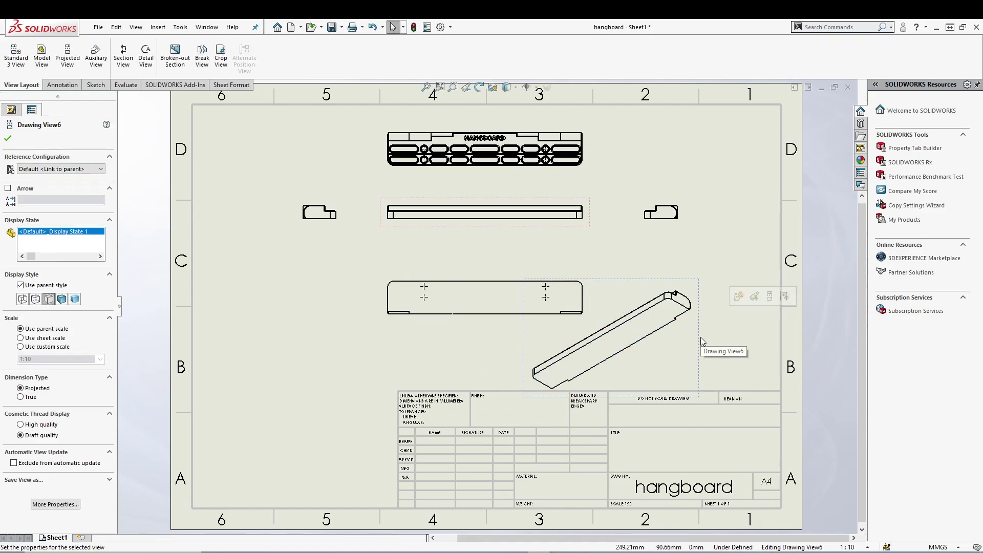
left_click_drag(693, 343, 748, 332)
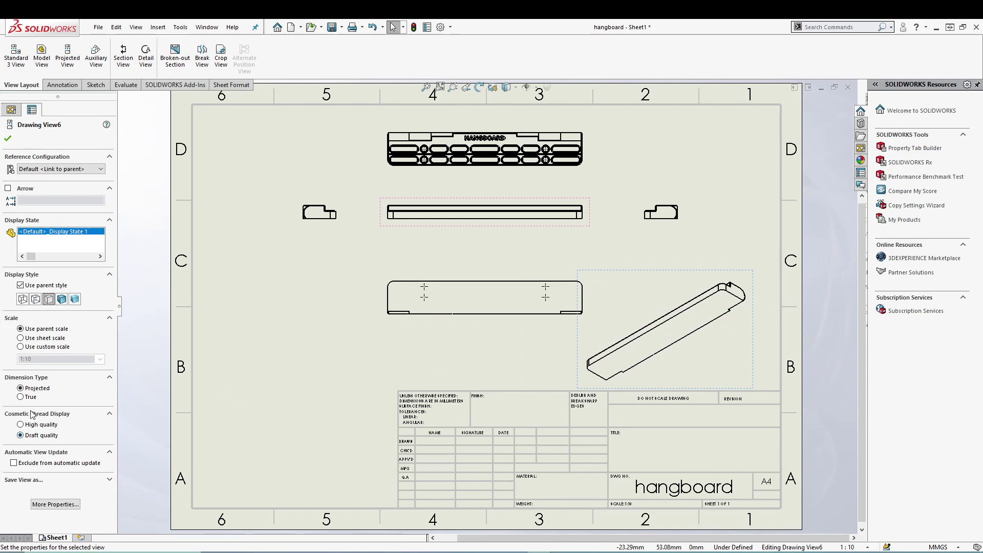
left_click(75, 299)
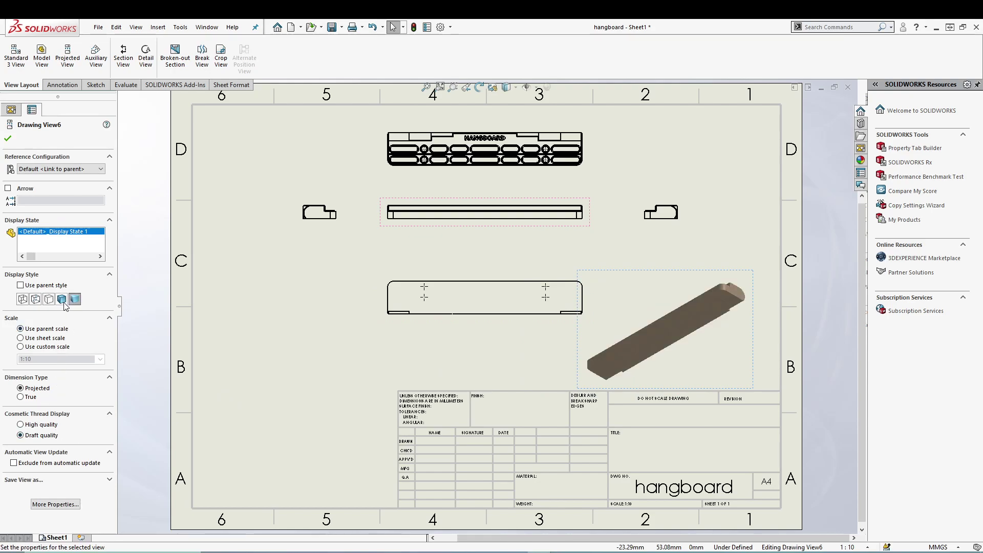
left_click(62, 299)
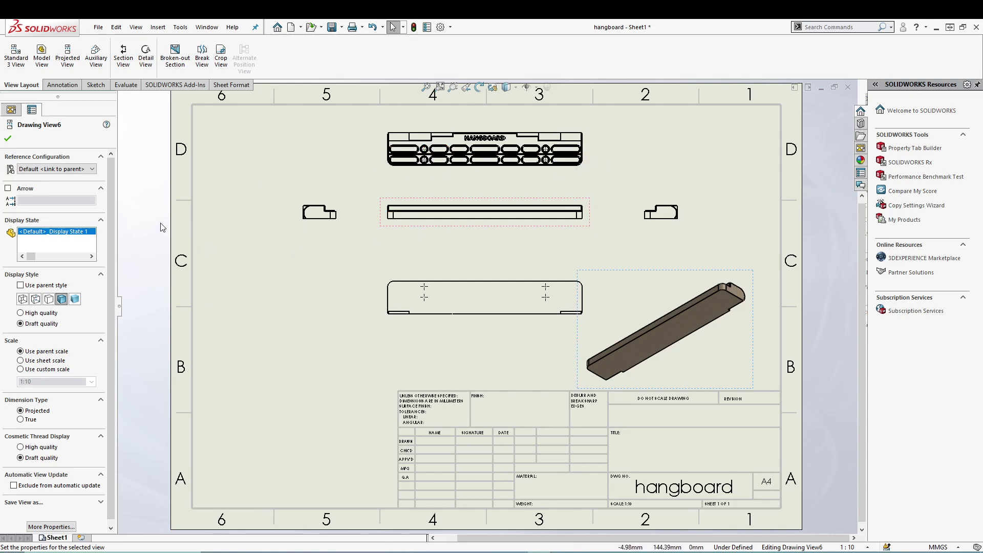
Step: Shift the main view left and pull the right side view closer to it
left_click(228, 236)
left_click_drag(494, 214, 463, 217)
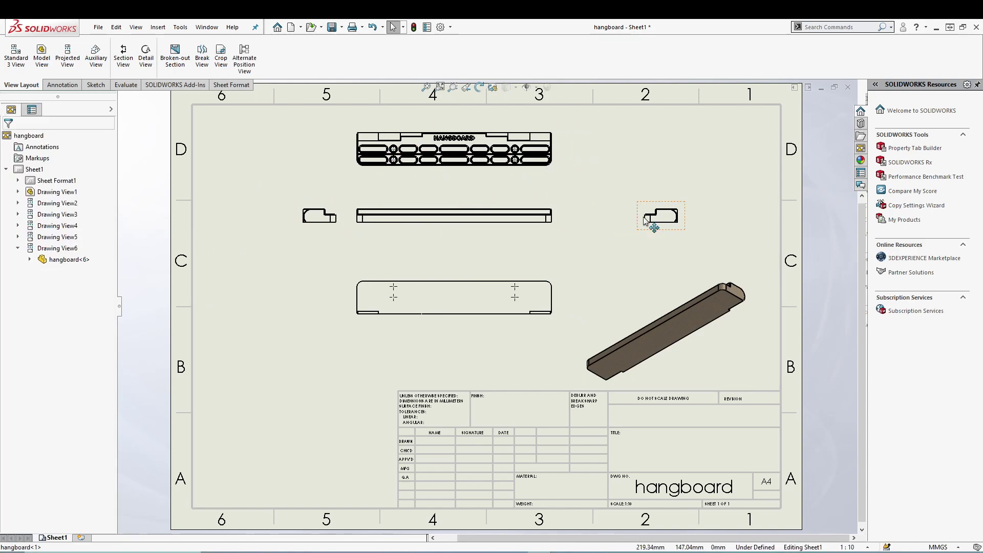
left_click_drag(651, 223, 585, 224)
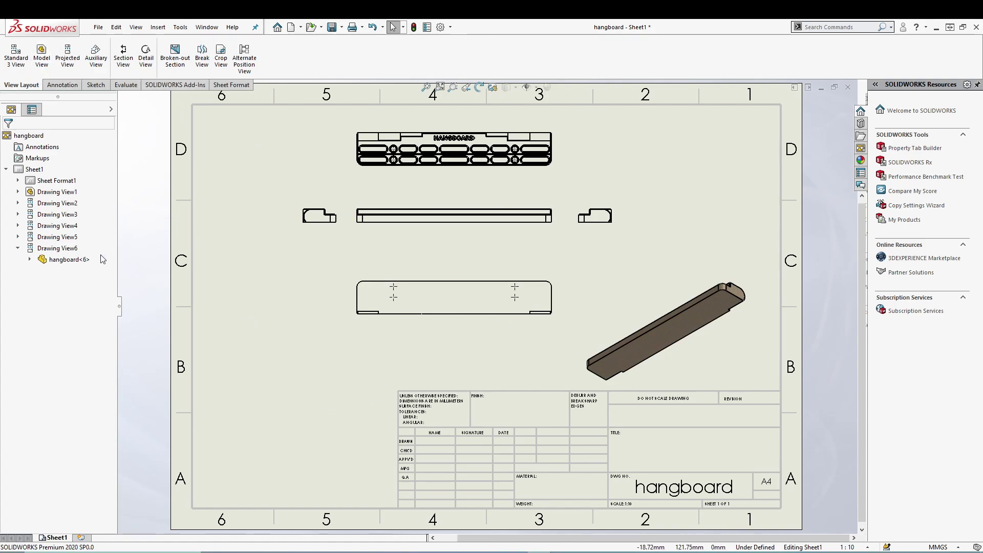
left_click(154, 27)
mouse_move(184, 60)
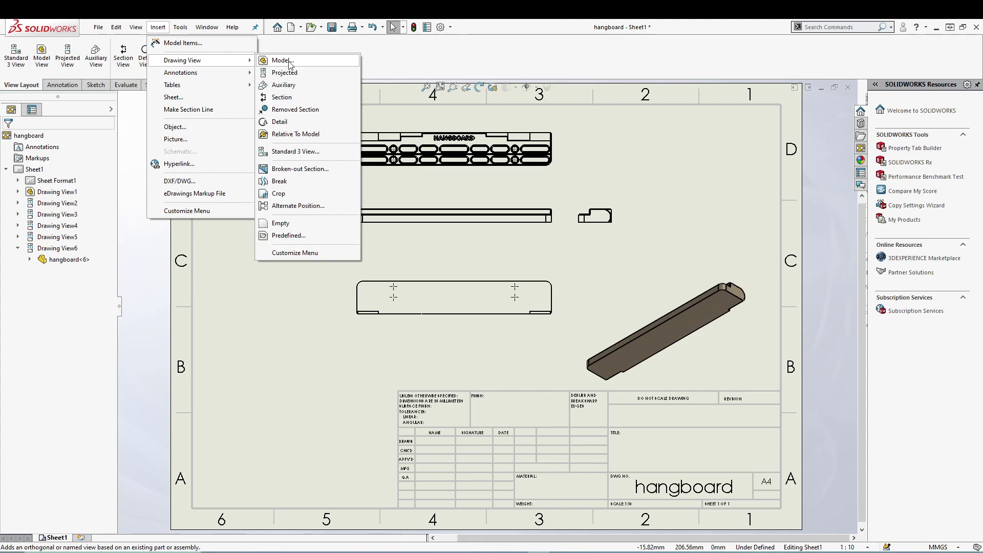
left_click(389, 66)
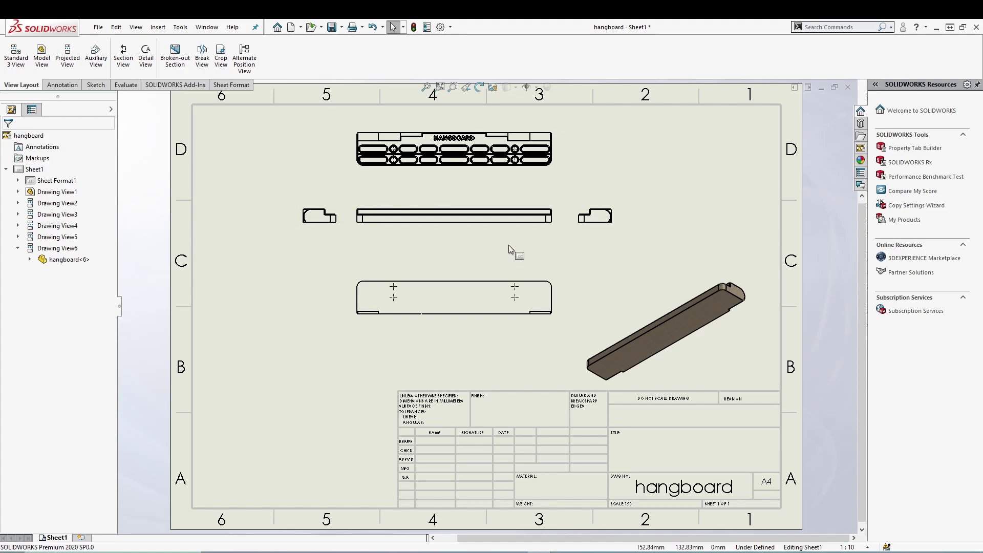